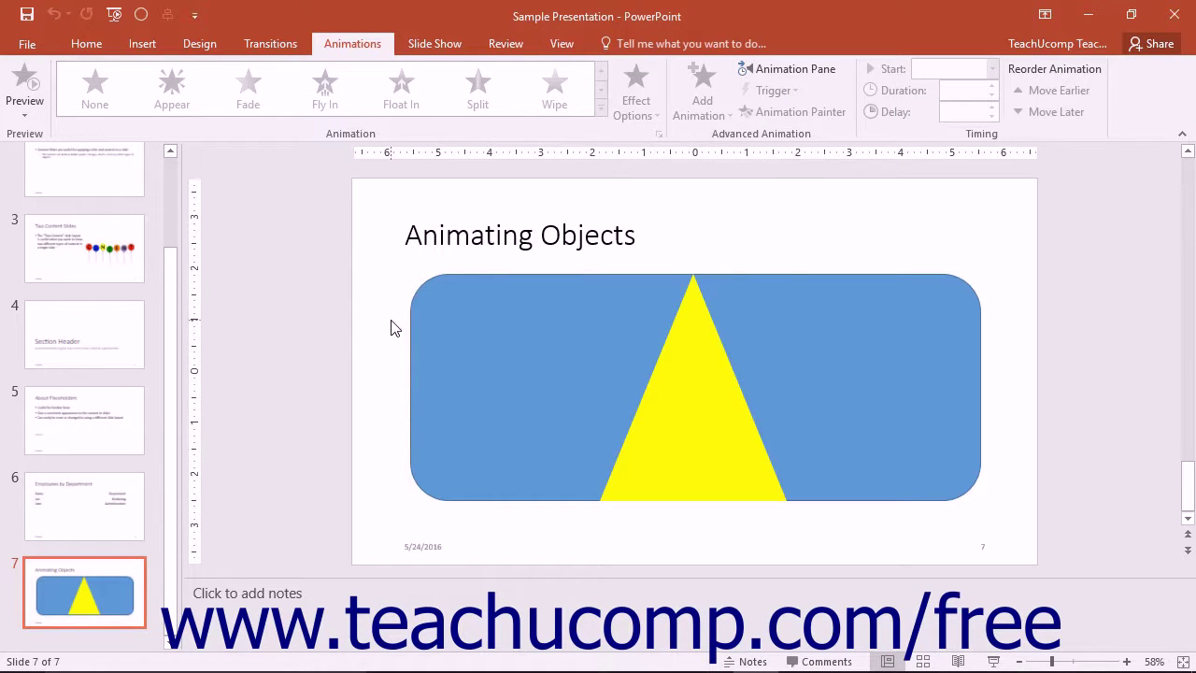
Step: Try a Split entrance on the blue rounded rectangle, then remove it again
{"action": "left_click", "coordinate": [375, 48]}
{"action": "left_click", "coordinate": [452, 338]}
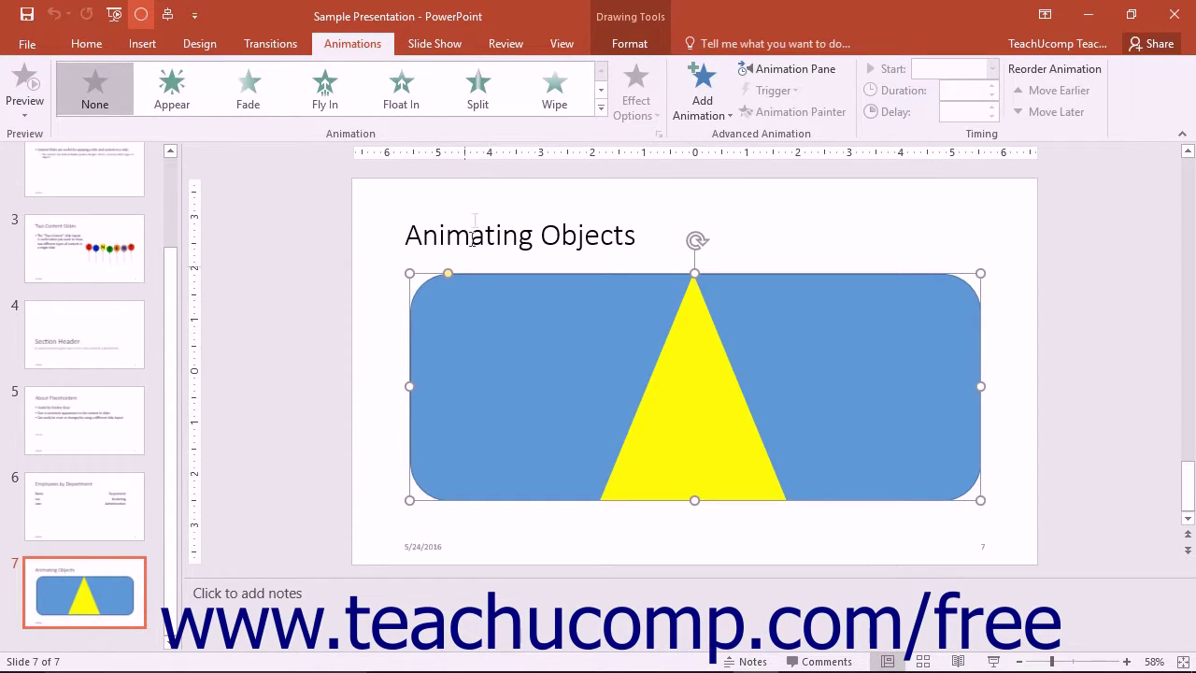
{"action": "left_click", "coordinate": [488, 106]}
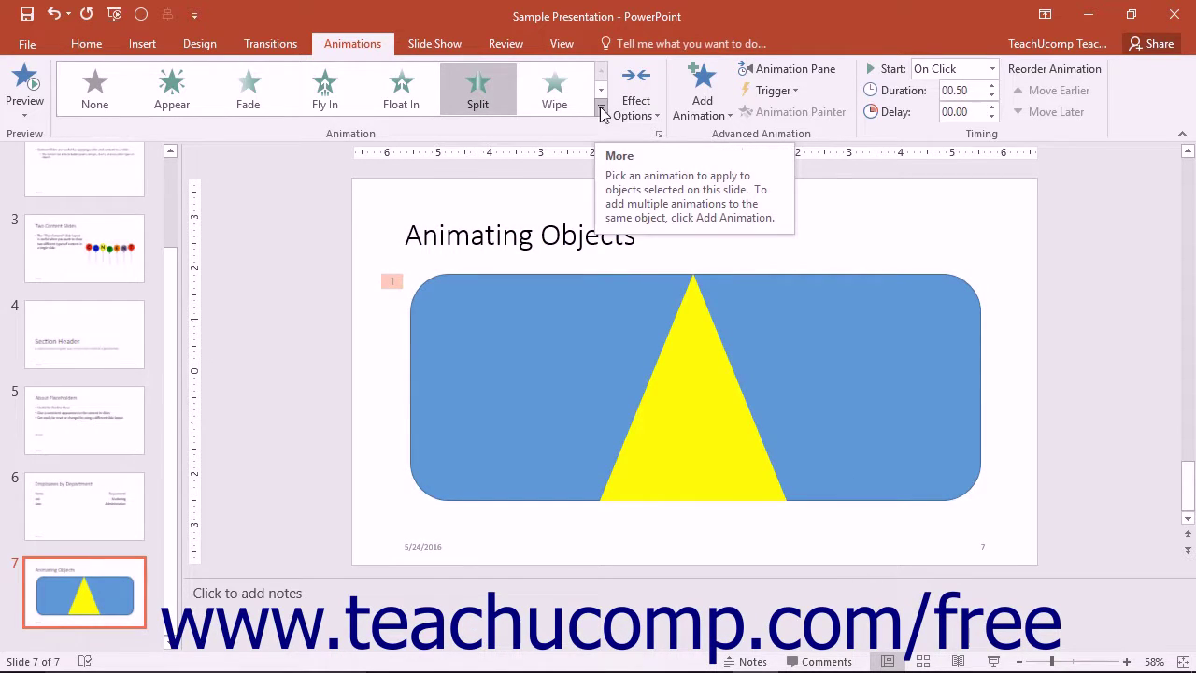
{"action": "left_click", "coordinate": [601, 110]}
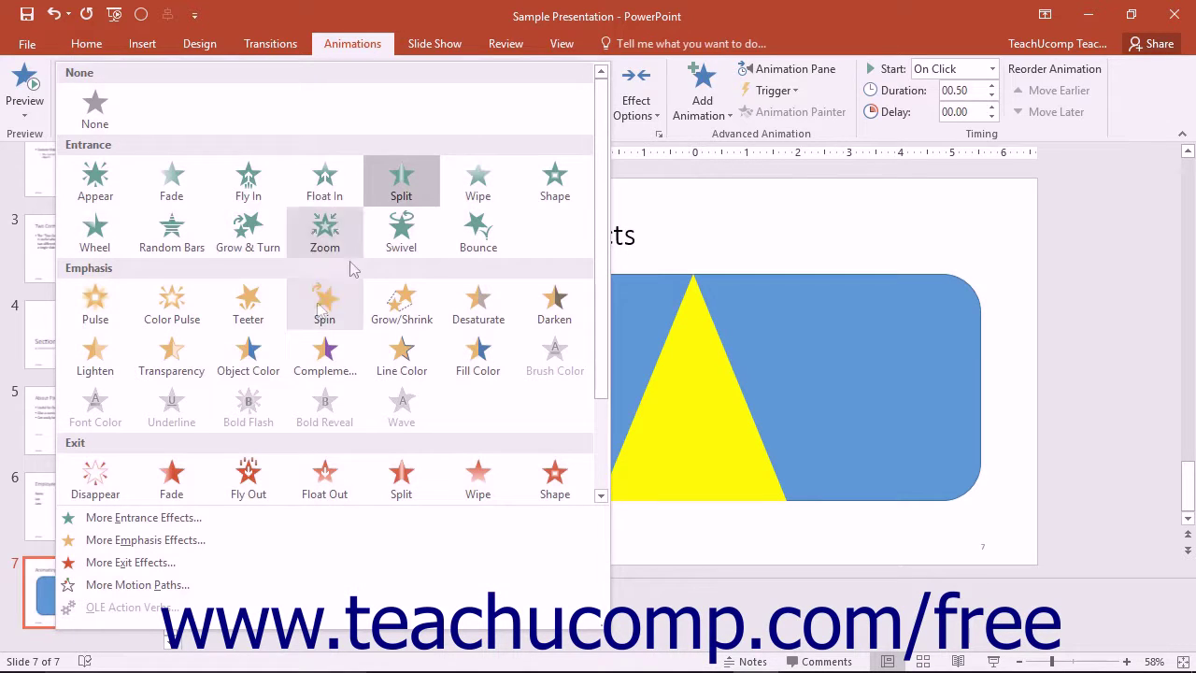
{"action": "left_click", "coordinate": [93, 104]}
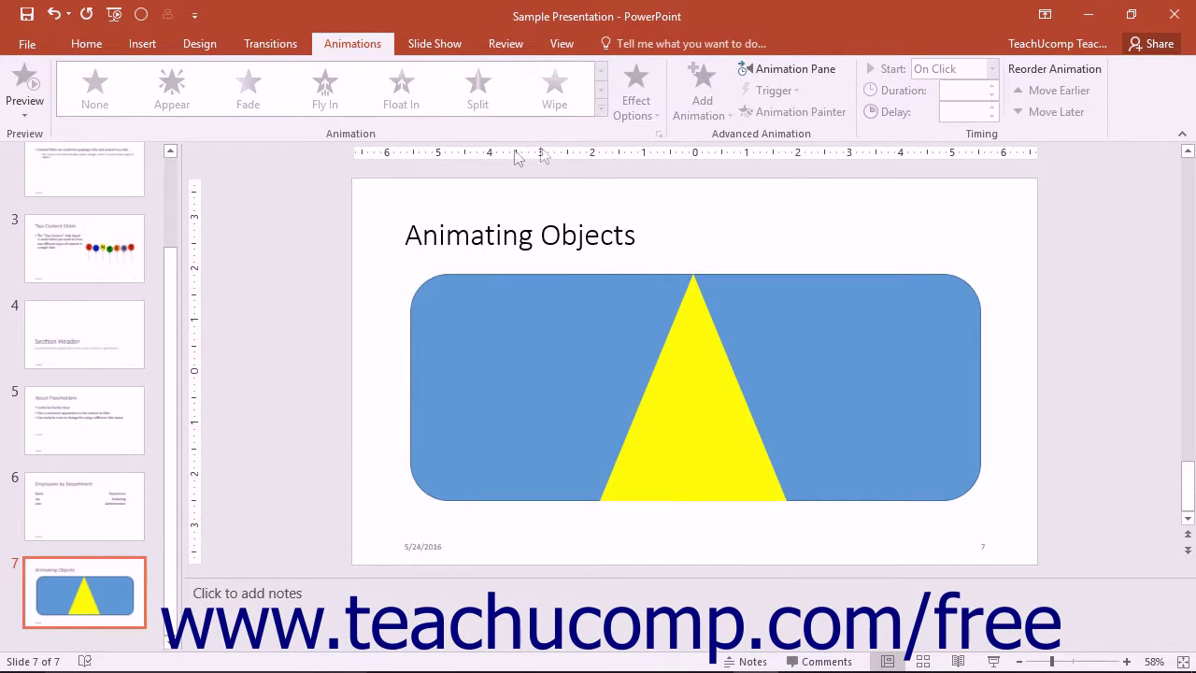
Step: Apply the Diamond entrance from More Entrance Effects to the rounded rectangle
{"action": "left_click", "coordinate": [581, 340]}
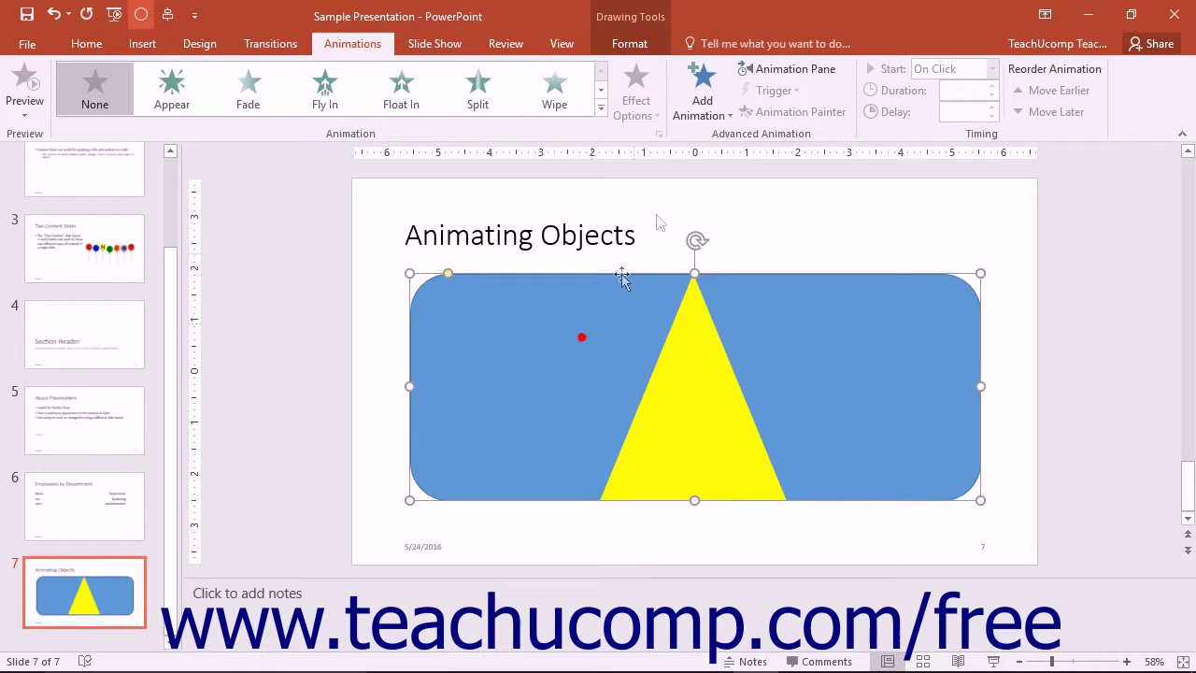
{"action": "left_click", "coordinate": [705, 113]}
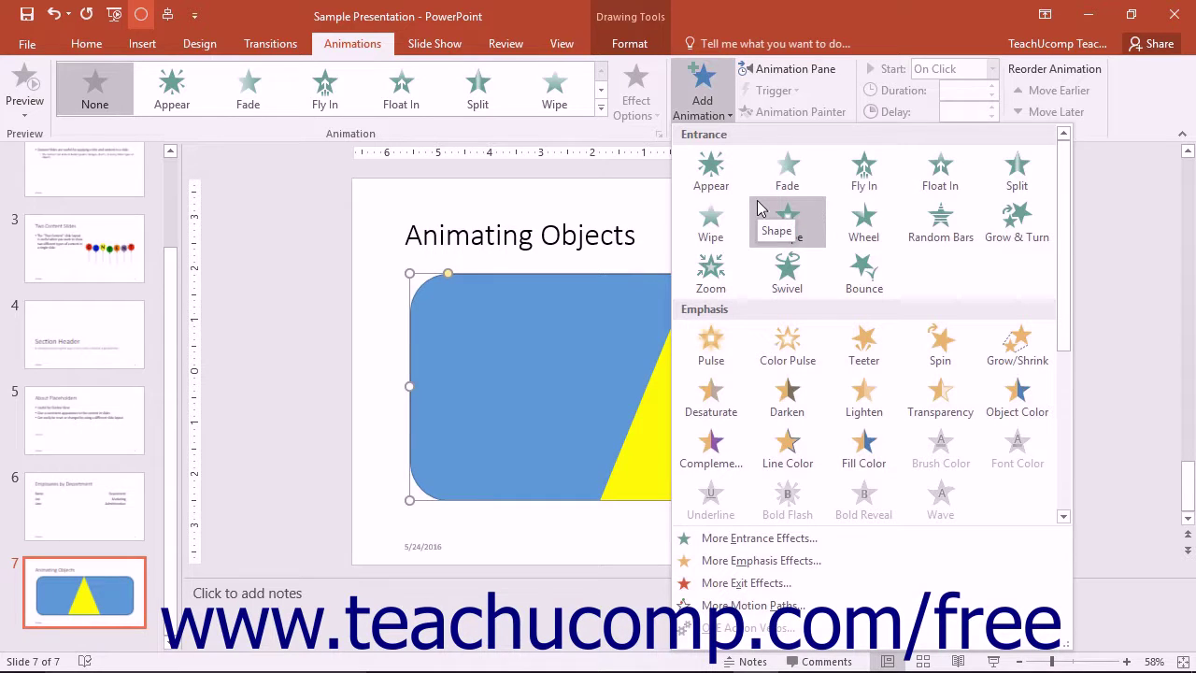
{"action": "left_click", "coordinate": [771, 542]}
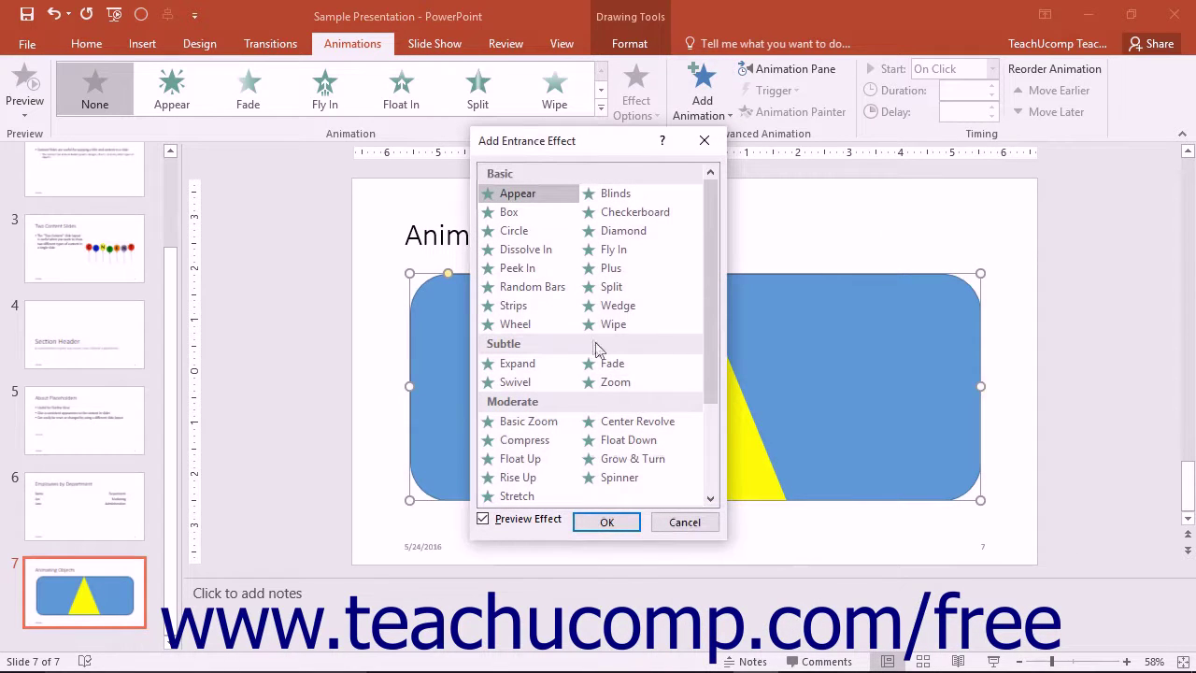
{"action": "left_click", "coordinate": [520, 270]}
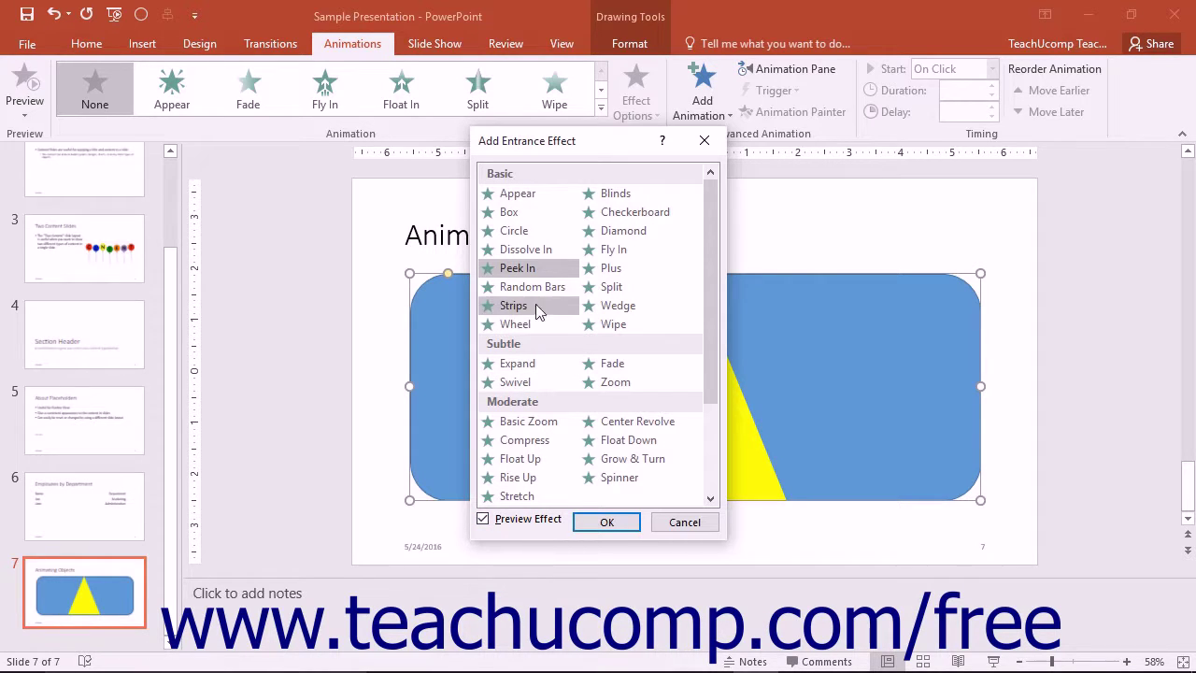
{"action": "left_click", "coordinate": [649, 235]}
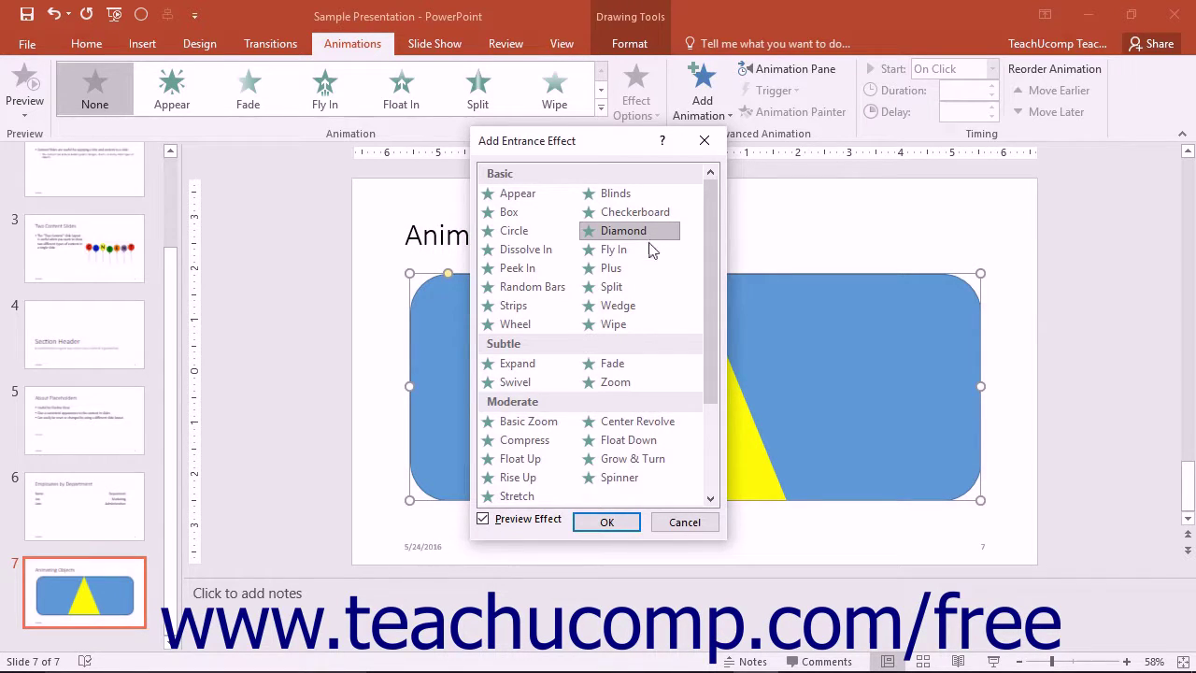
{"action": "left_click", "coordinate": [620, 523]}
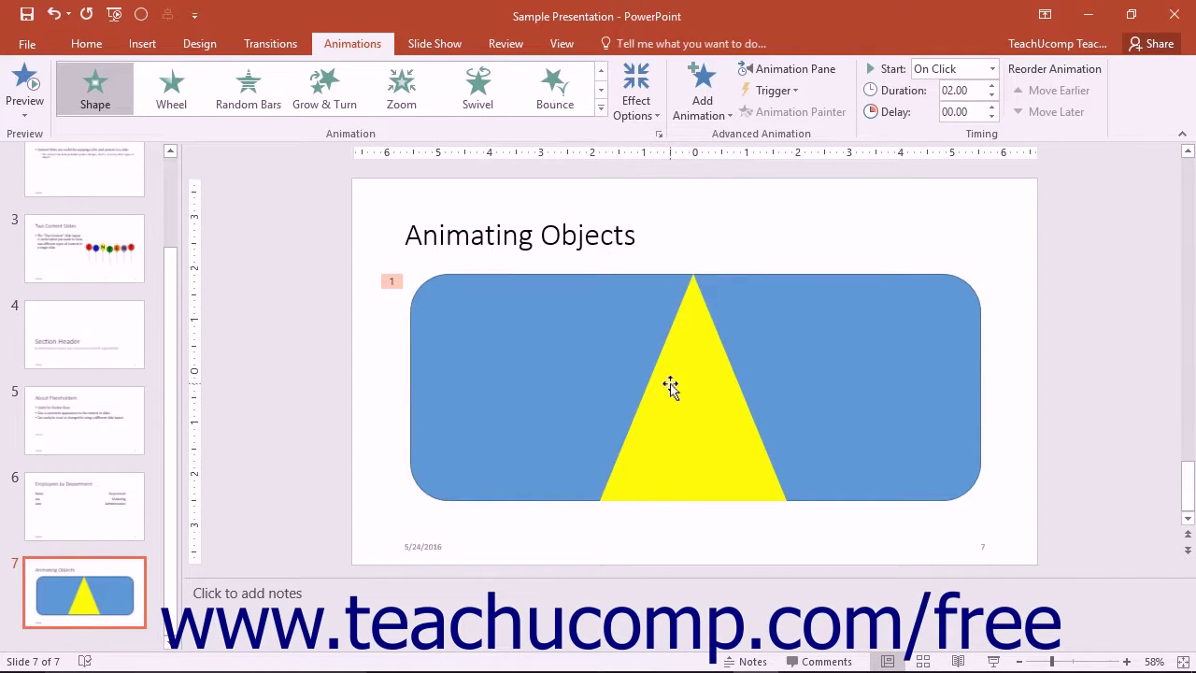
Step: Switch the rectangle's shape entrance to the Circle variation in Effect Options
{"action": "left_click", "coordinate": [643, 93]}
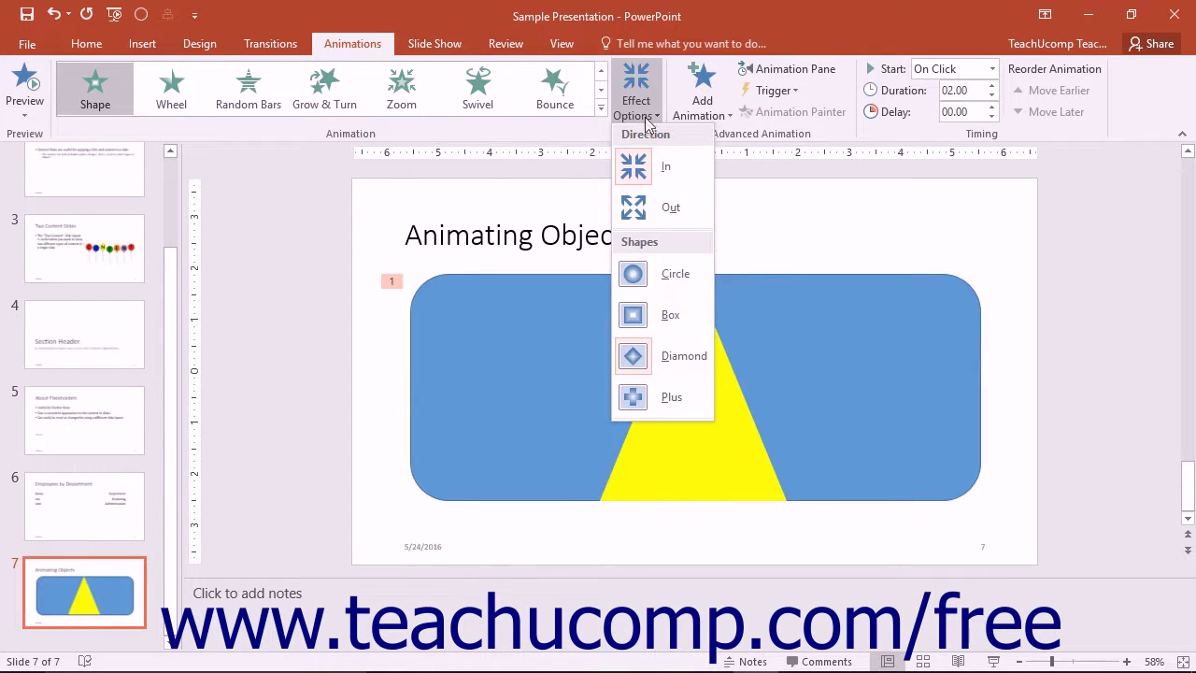
{"action": "left_click", "coordinate": [642, 269]}
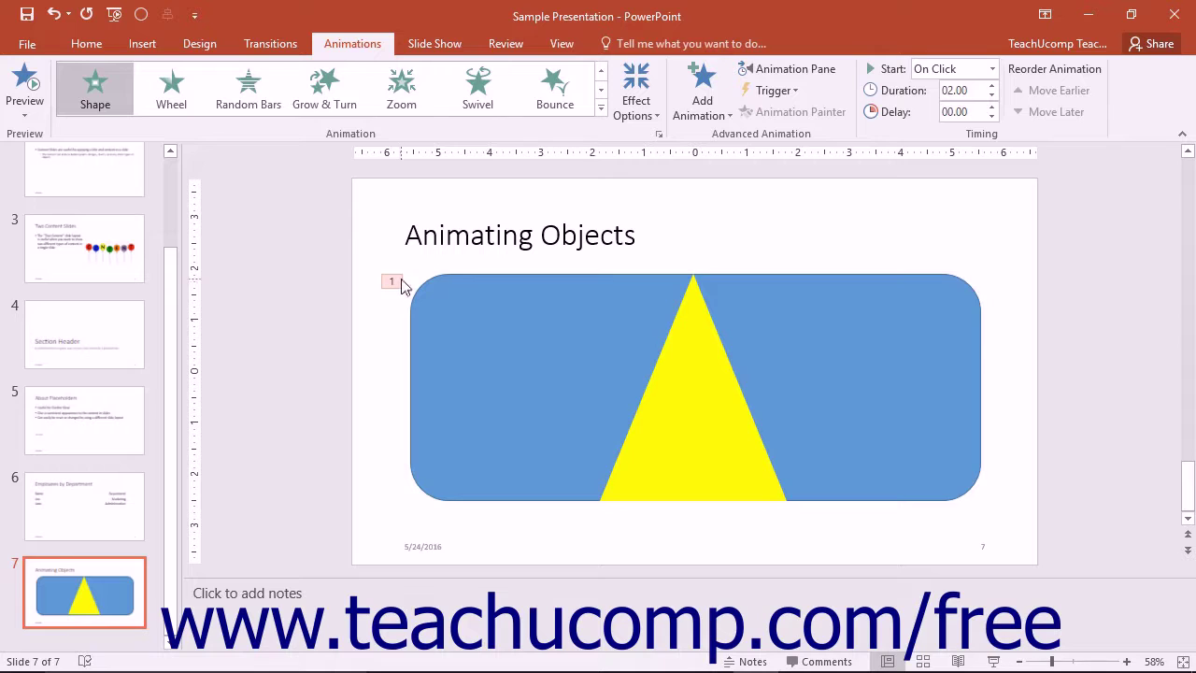
Step: Show the Animation Pane and give the yellow triangle a Float In entrance, leaving its trigger unchanged
{"action": "left_click", "coordinate": [794, 71]}
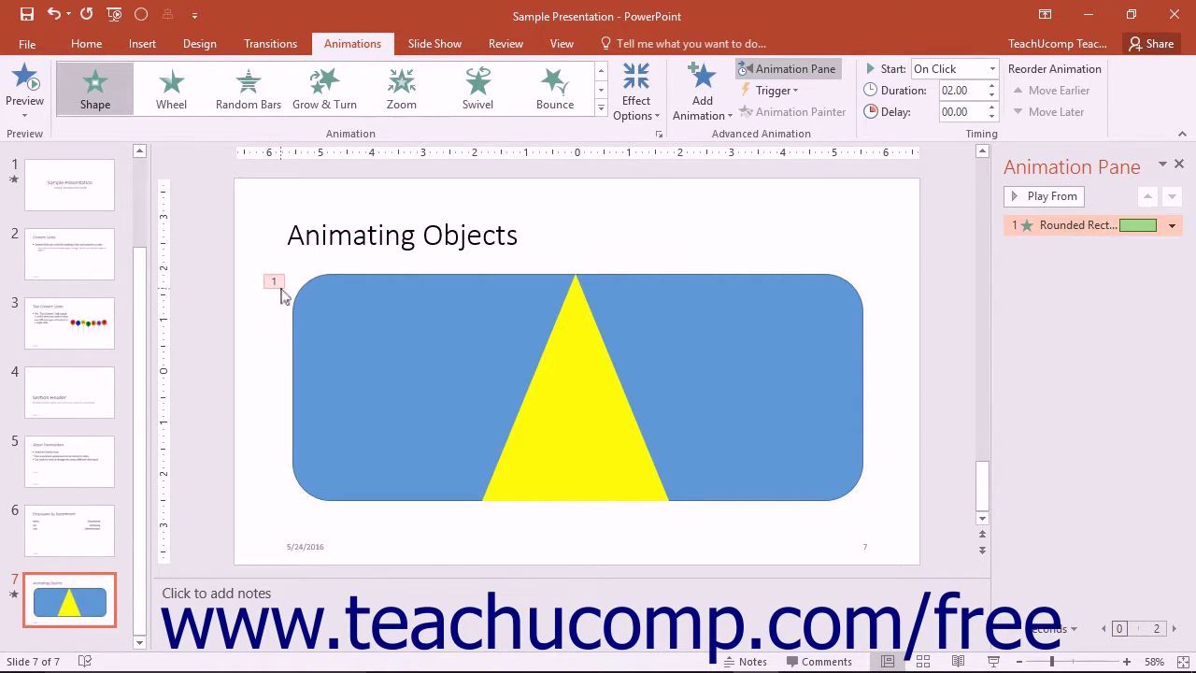
{"action": "left_click", "coordinate": [572, 392]}
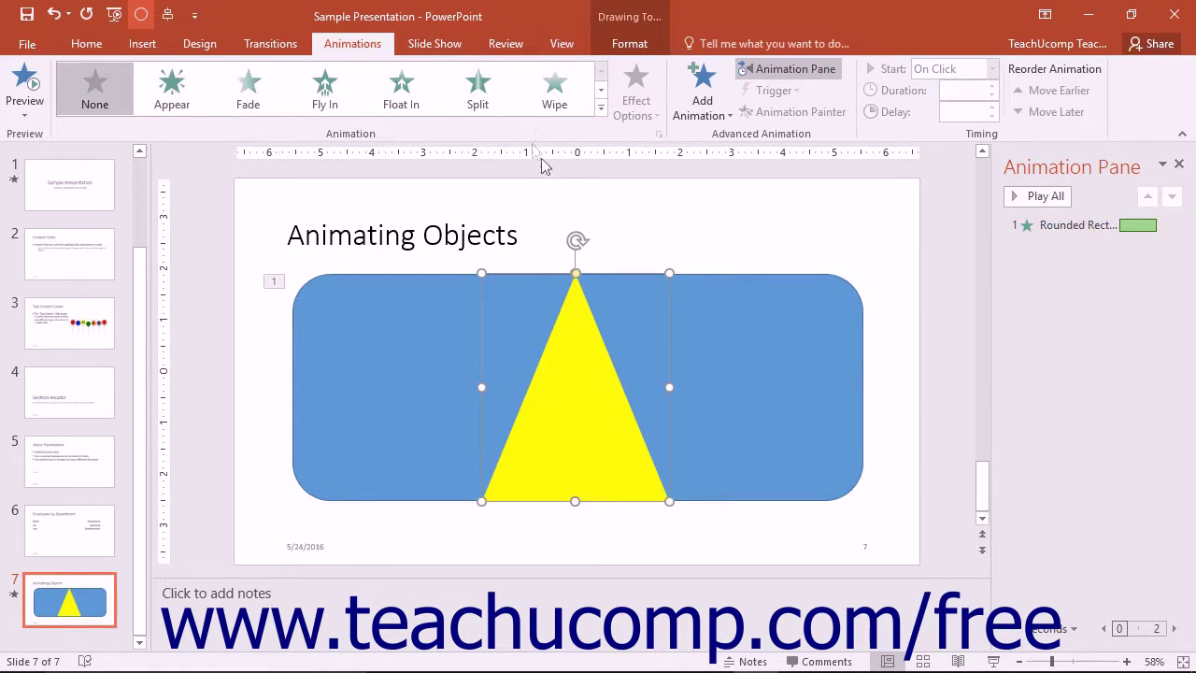
{"action": "left_click", "coordinate": [403, 91]}
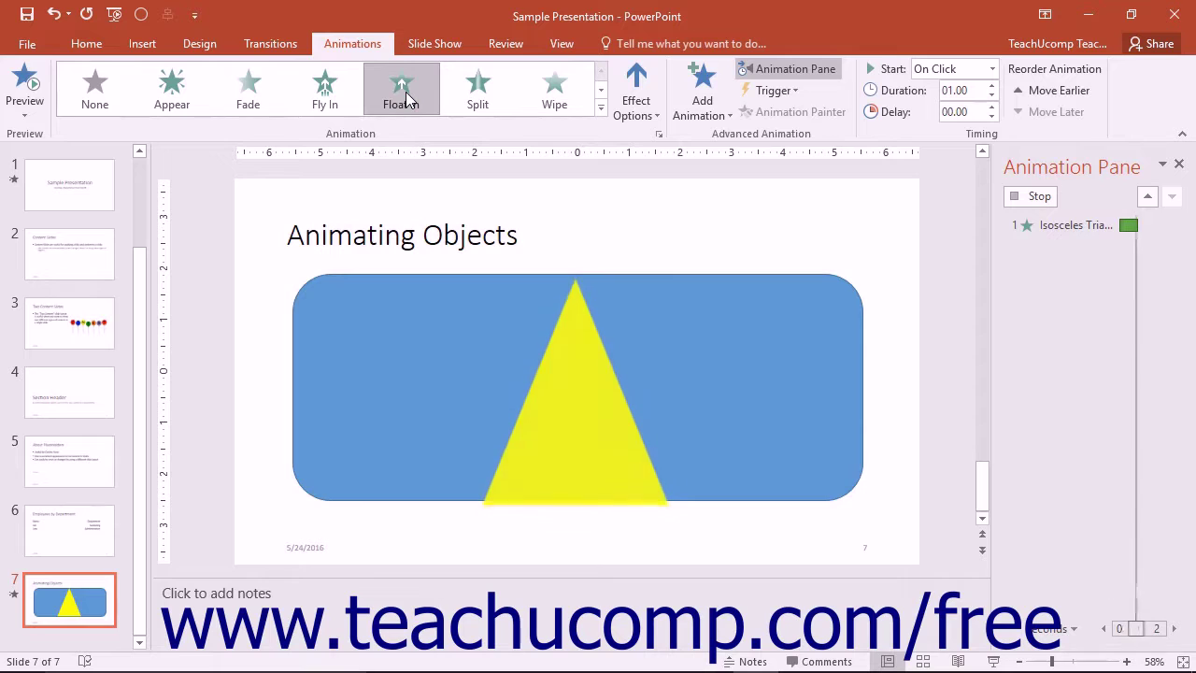
{"action": "left_click", "coordinate": [799, 90]}
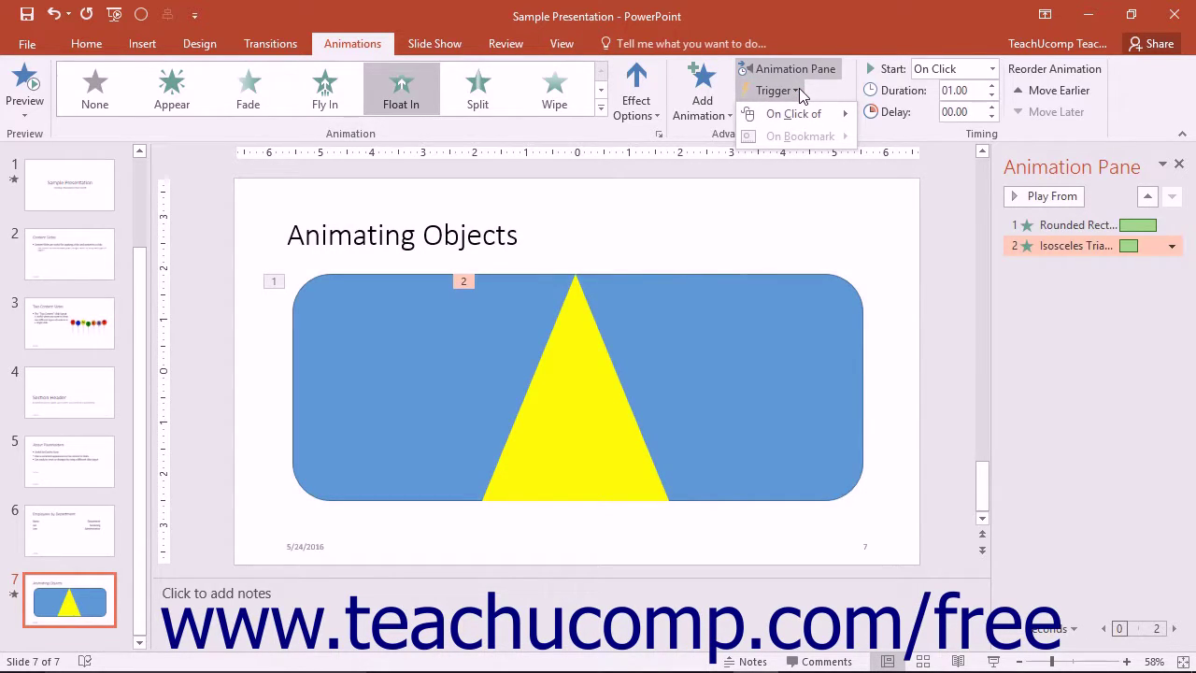
{"action": "mouse_move", "coordinate": [801, 114]}
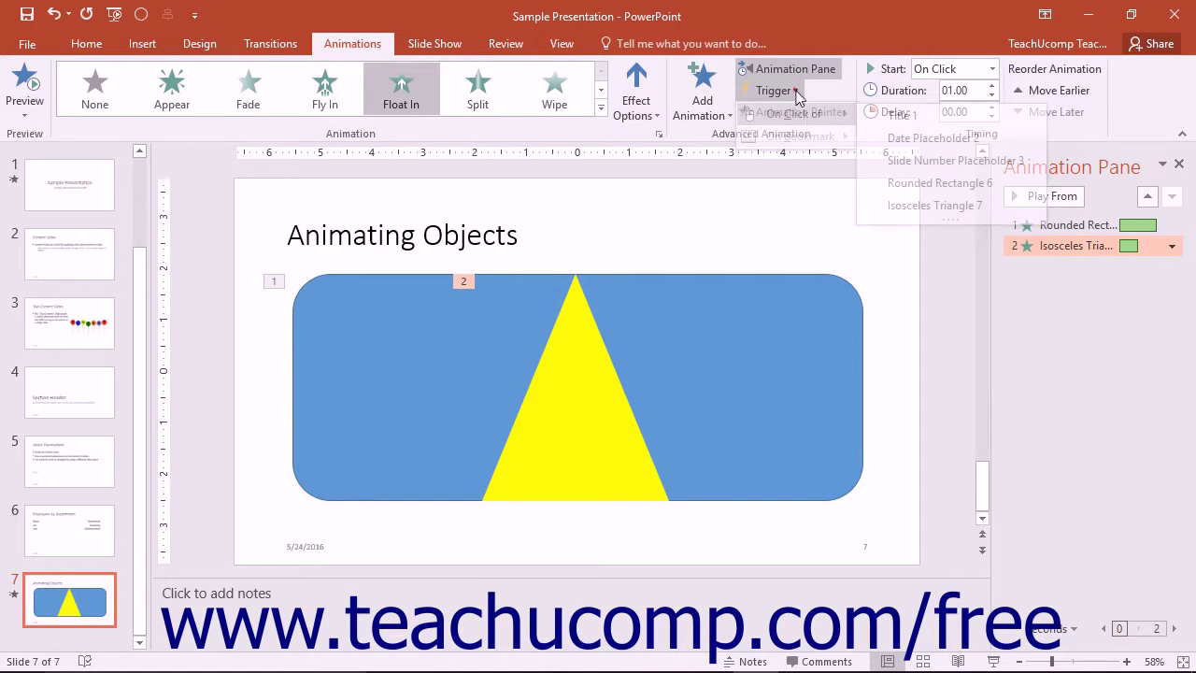
{"action": "left_click", "coordinate": [796, 91]}
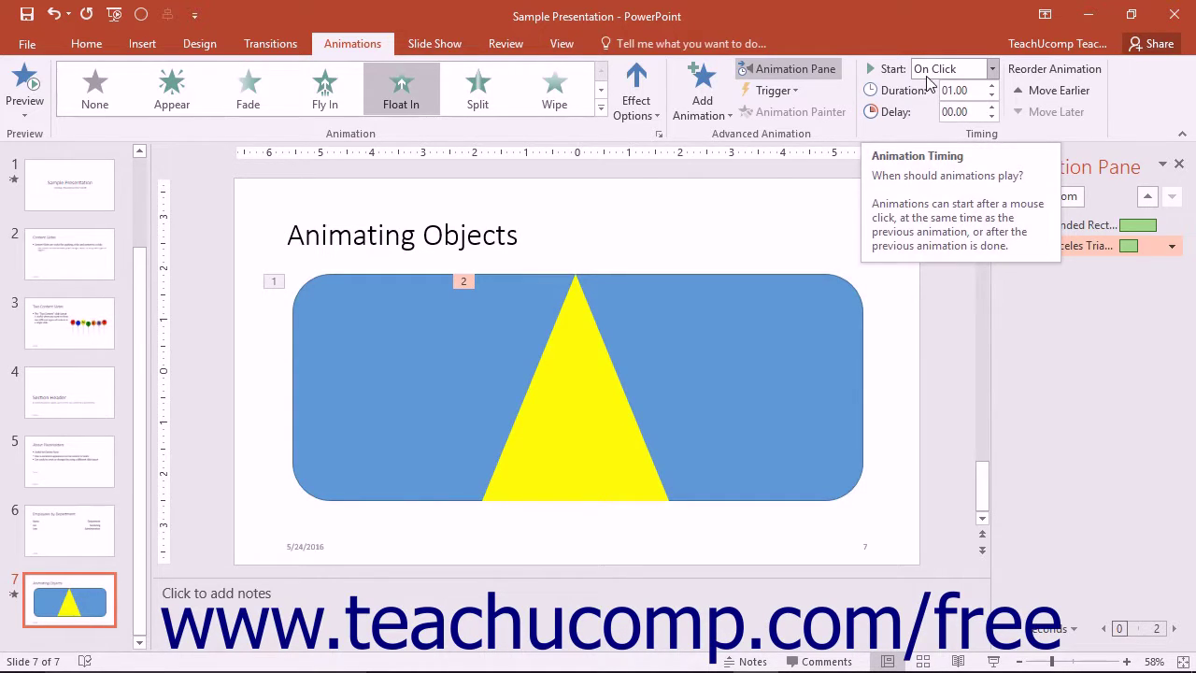
Step: Set the triangle's Float In to start After Previous with 01.75 duration and 00.75 delay
{"action": "left_click", "coordinate": [993, 69]}
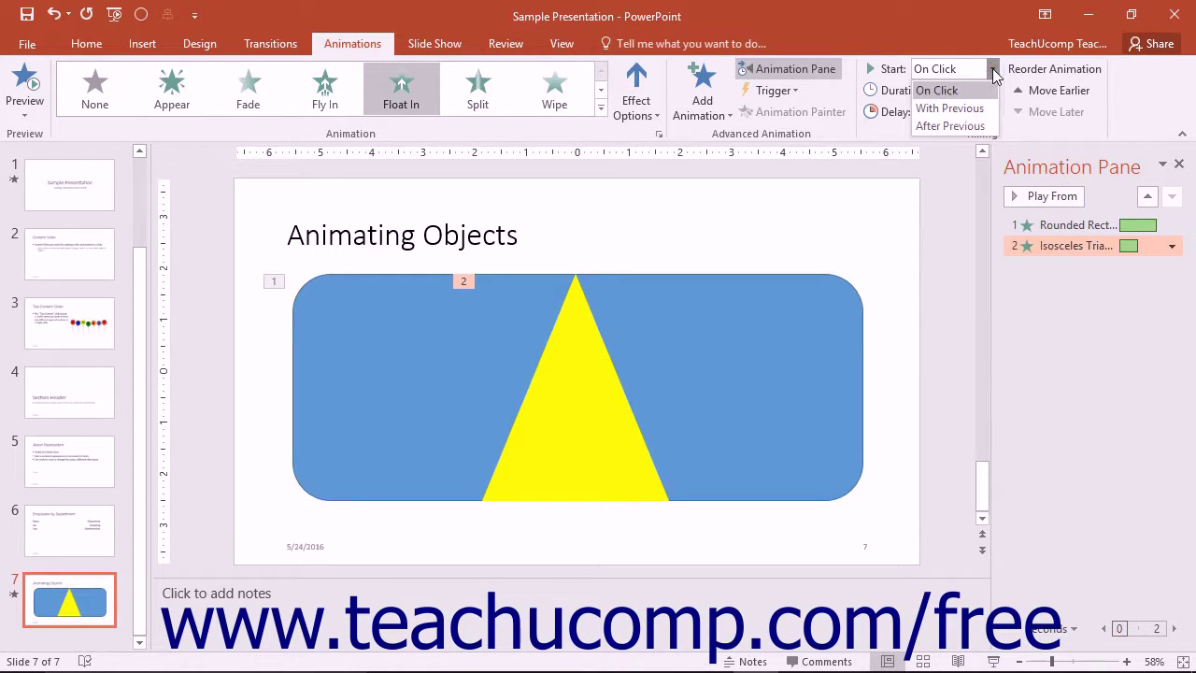
{"action": "left_click", "coordinate": [976, 123]}
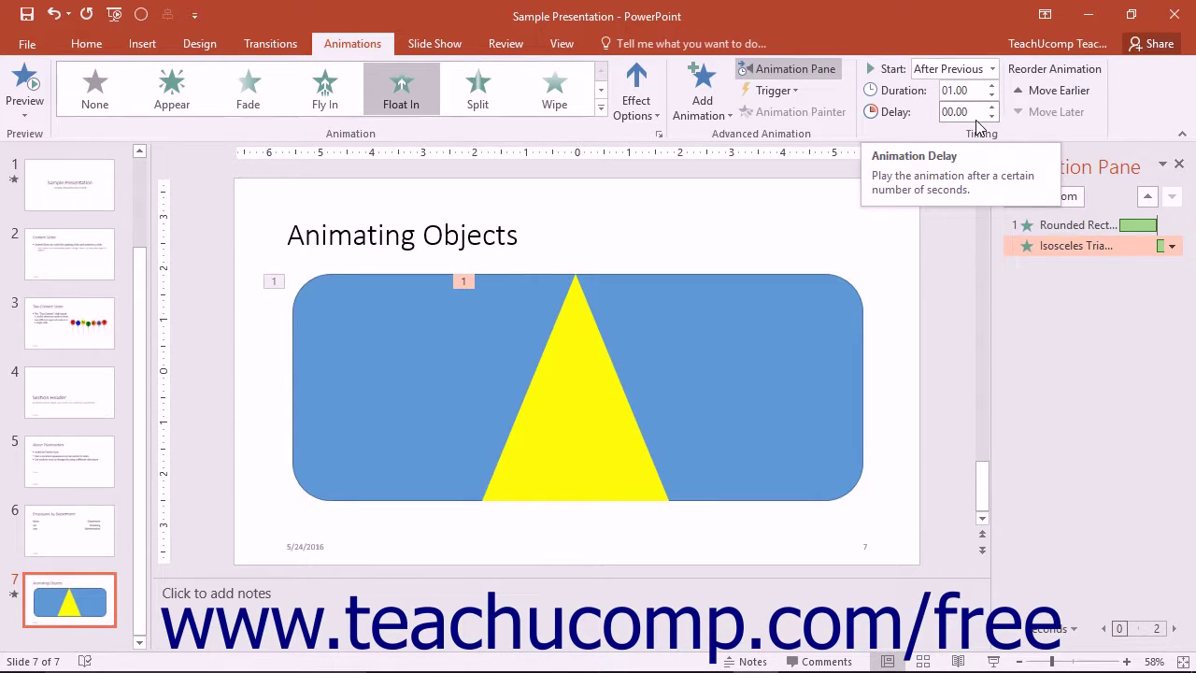
{"action": "left_click", "coordinate": [976, 91]}
{"action": "left_click", "coordinate": [992, 85]}
{"action": "left_click", "coordinate": [992, 85]}
{"action": "left_click", "coordinate": [992, 85]}
{"action": "left_click", "coordinate": [973, 112]}
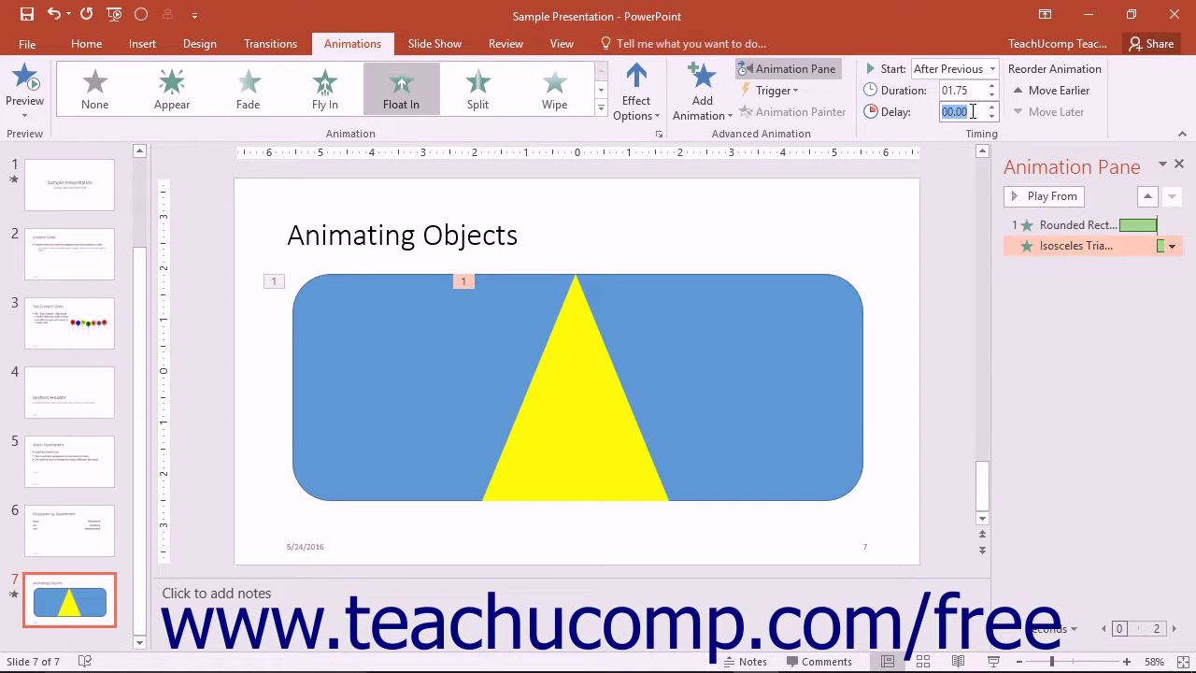
{"action": "left_click", "coordinate": [993, 107]}
{"action": "left_click", "coordinate": [992, 106]}
{"action": "left_click", "coordinate": [993, 106]}
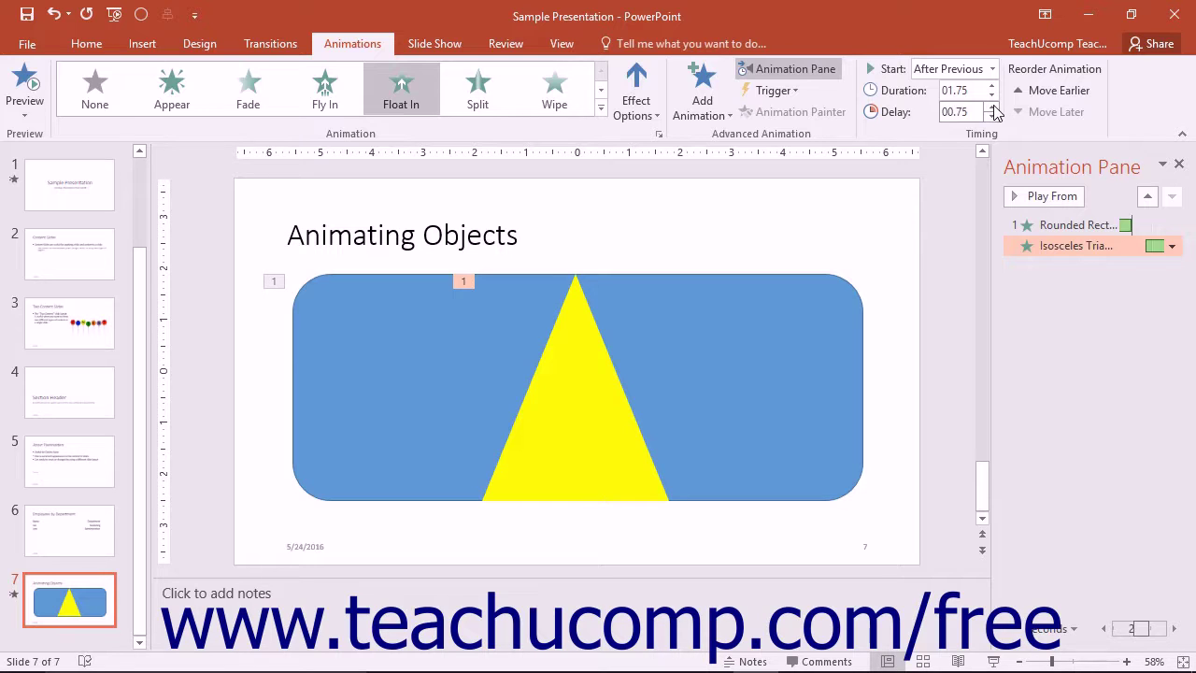
{"action": "left_click", "coordinate": [1078, 223]}
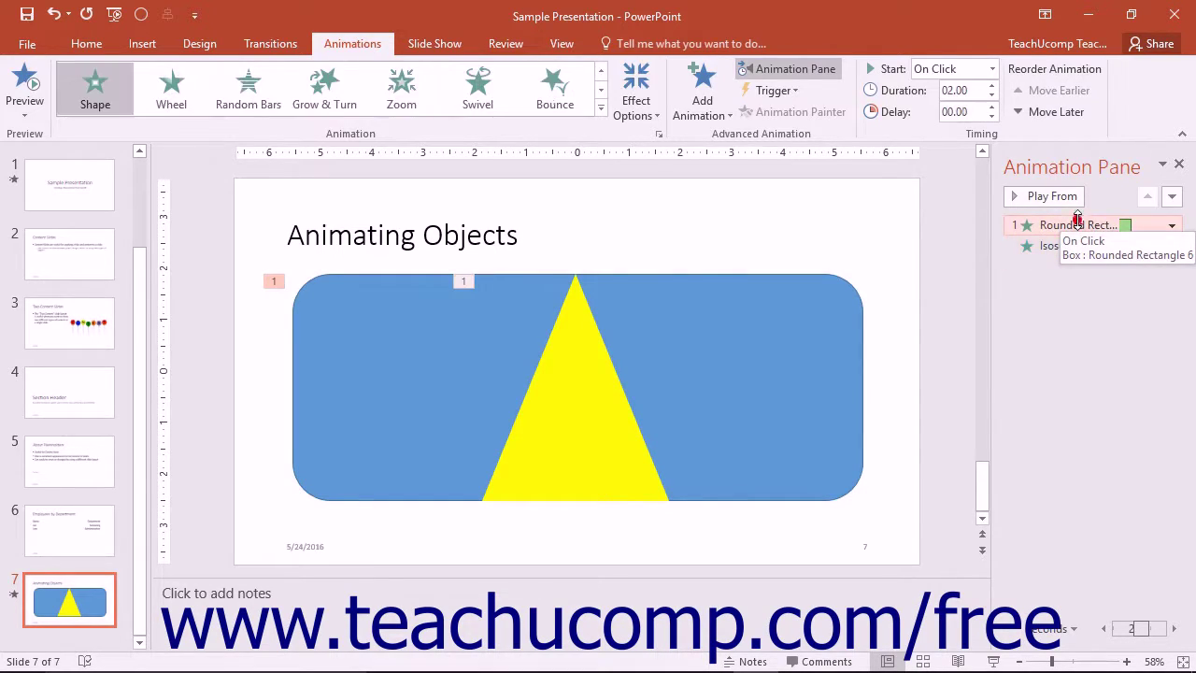
Step: Move the rectangle's Box animation later, then earlier again, and show its options list
{"action": "left_click", "coordinate": [1061, 114]}
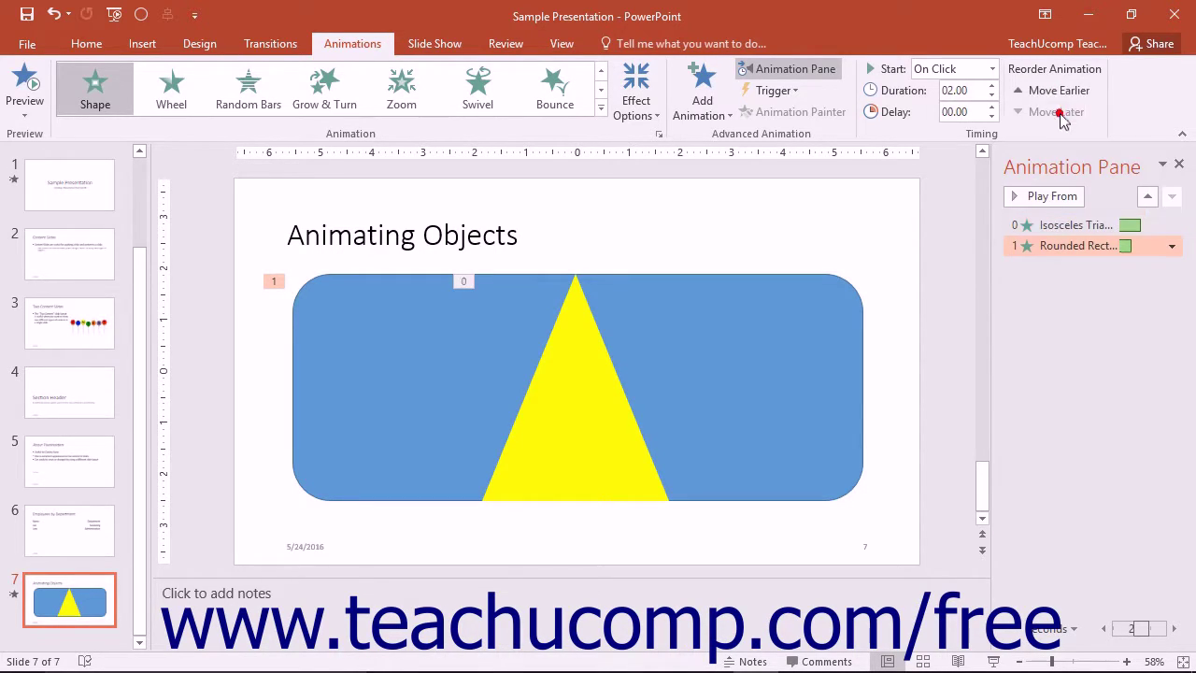
{"action": "left_click", "coordinate": [1063, 94]}
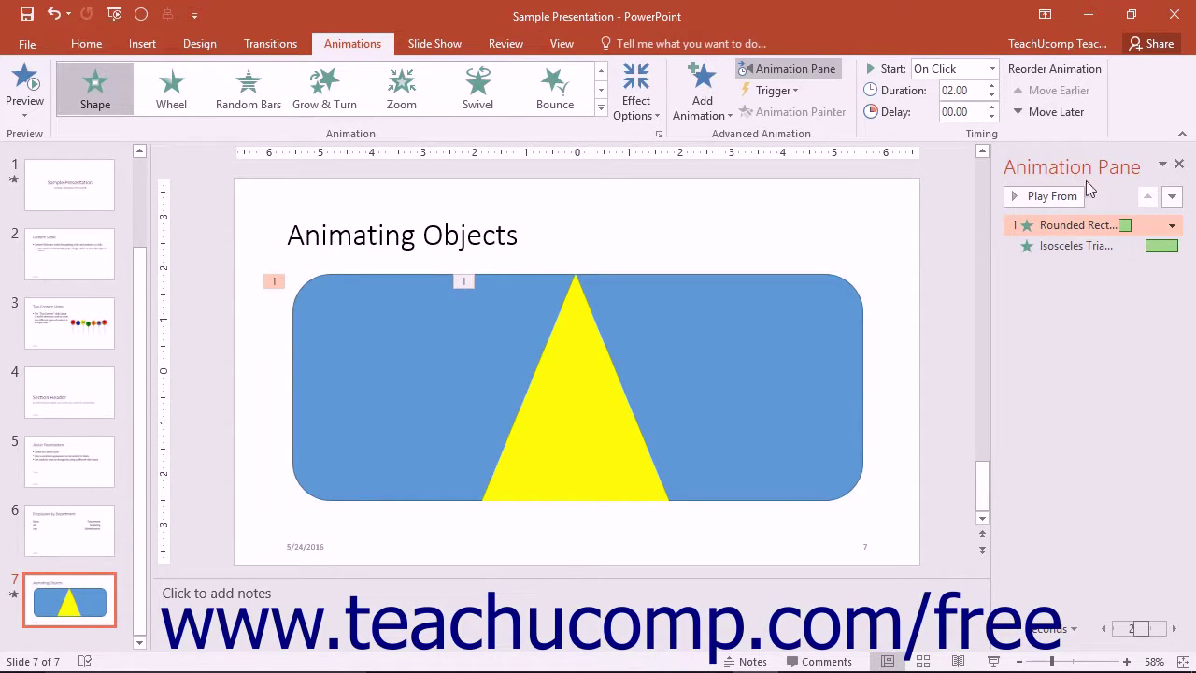
{"action": "left_click", "coordinate": [1055, 225]}
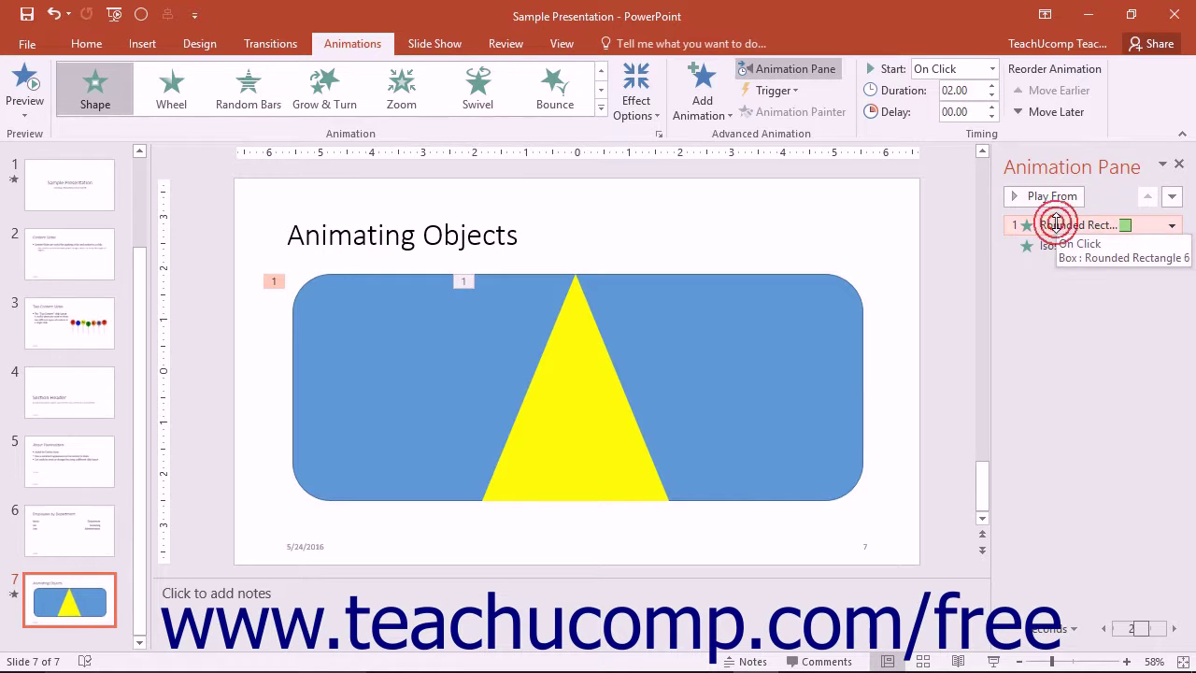
{"action": "left_click", "coordinate": [1172, 227]}
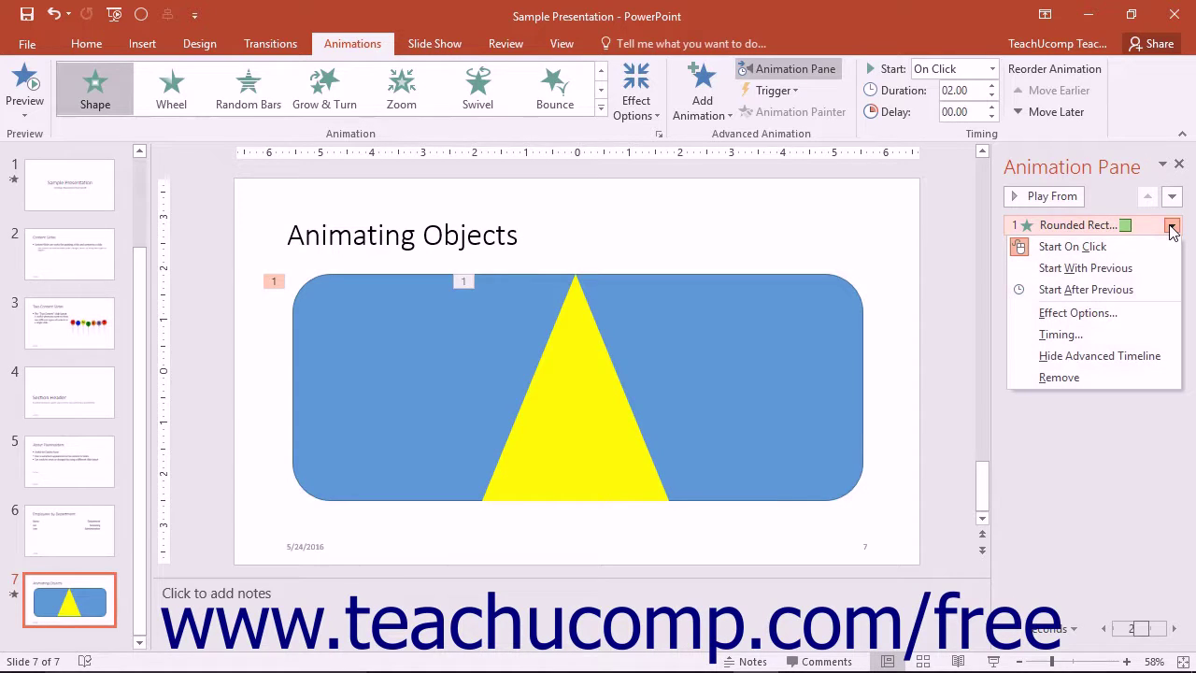
{"action": "left_click", "coordinate": [1123, 312]}
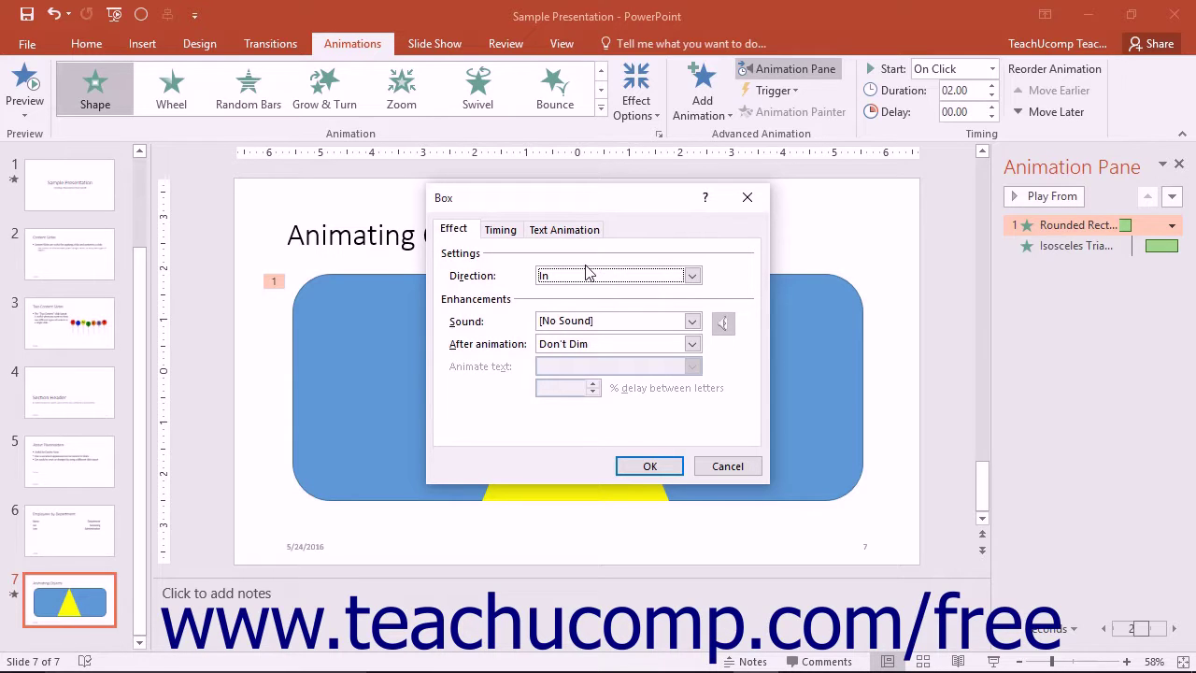
{"action": "left_click", "coordinate": [510, 234]}
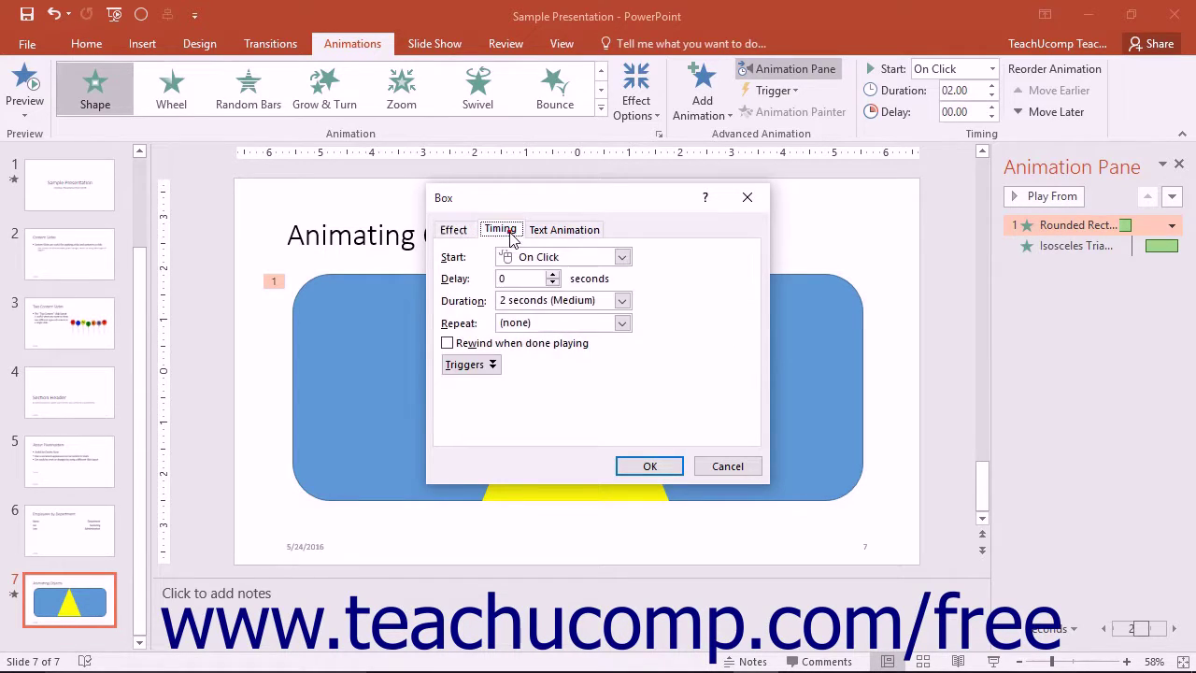
{"action": "left_click", "coordinate": [580, 233]}
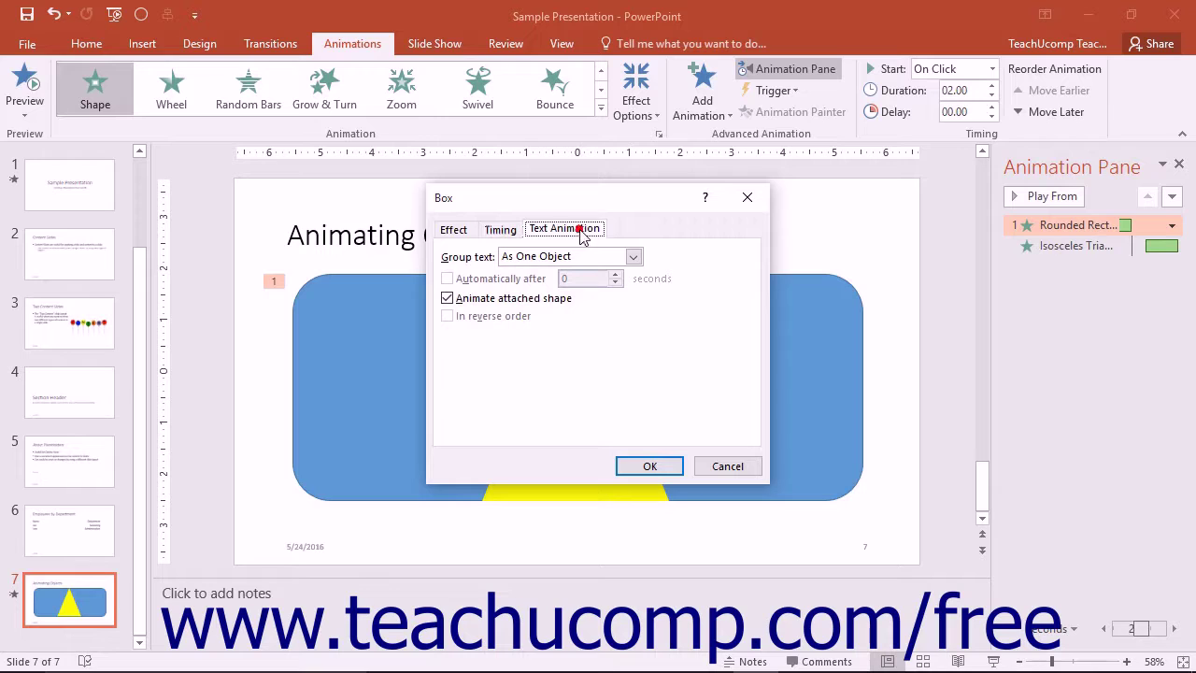
{"action": "left_click", "coordinate": [454, 230]}
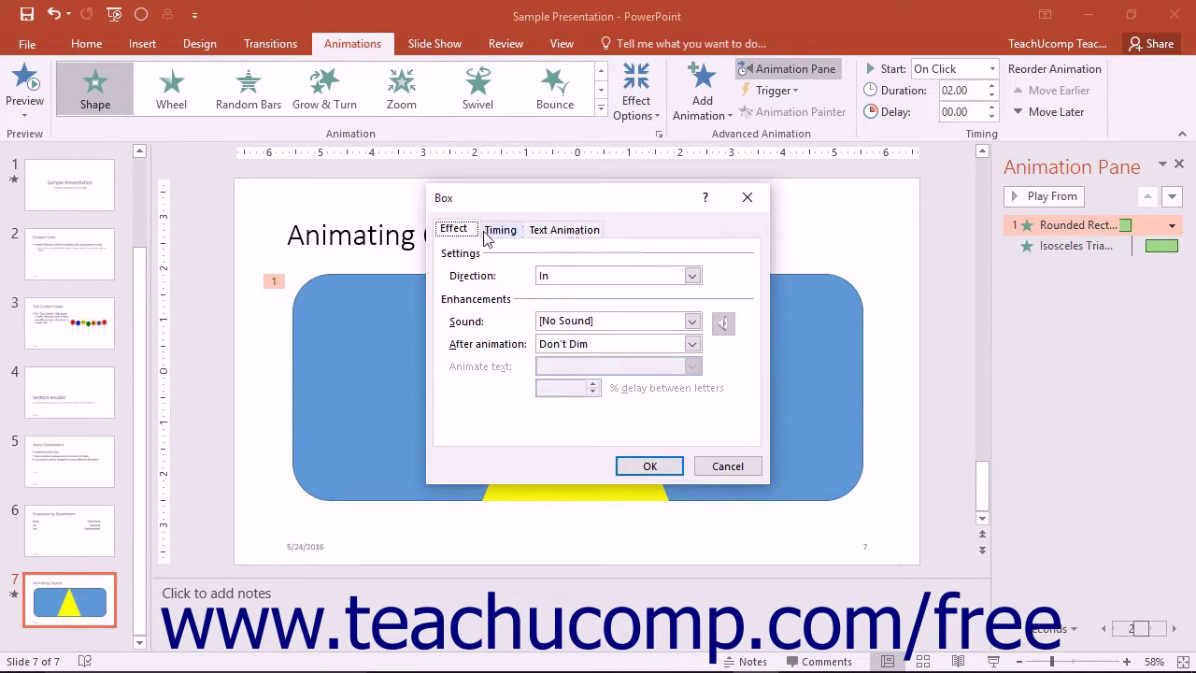
{"action": "key", "text": "Tab"}
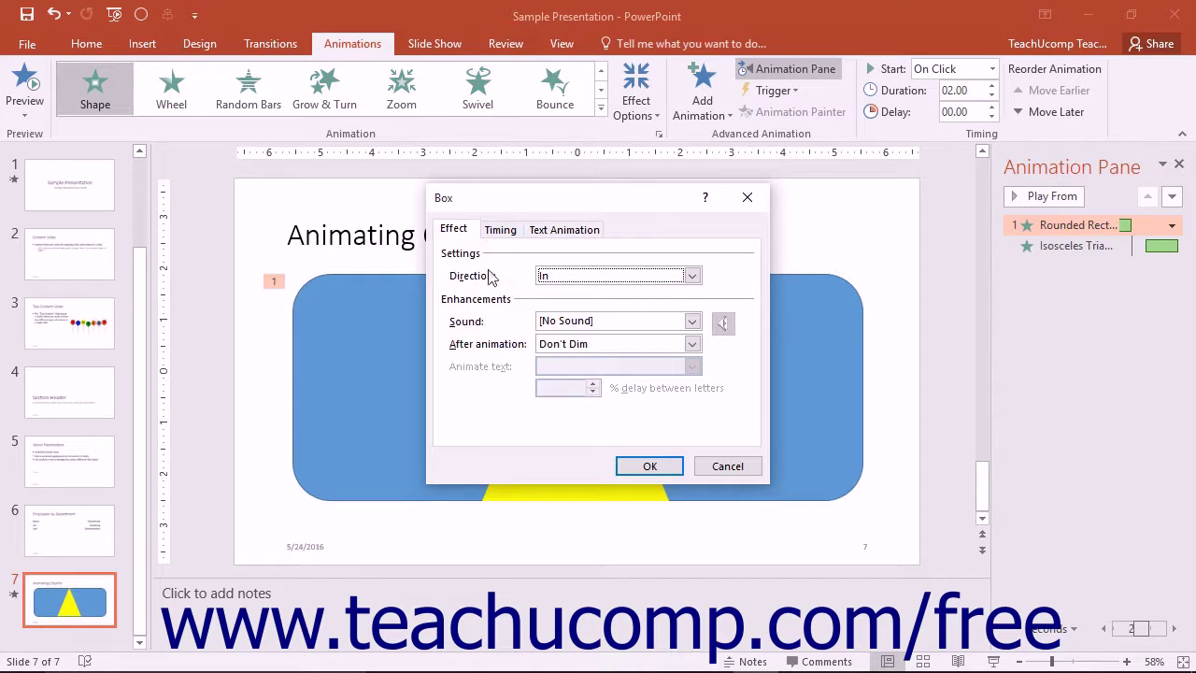
{"action": "left_click", "coordinate": [692, 276]}
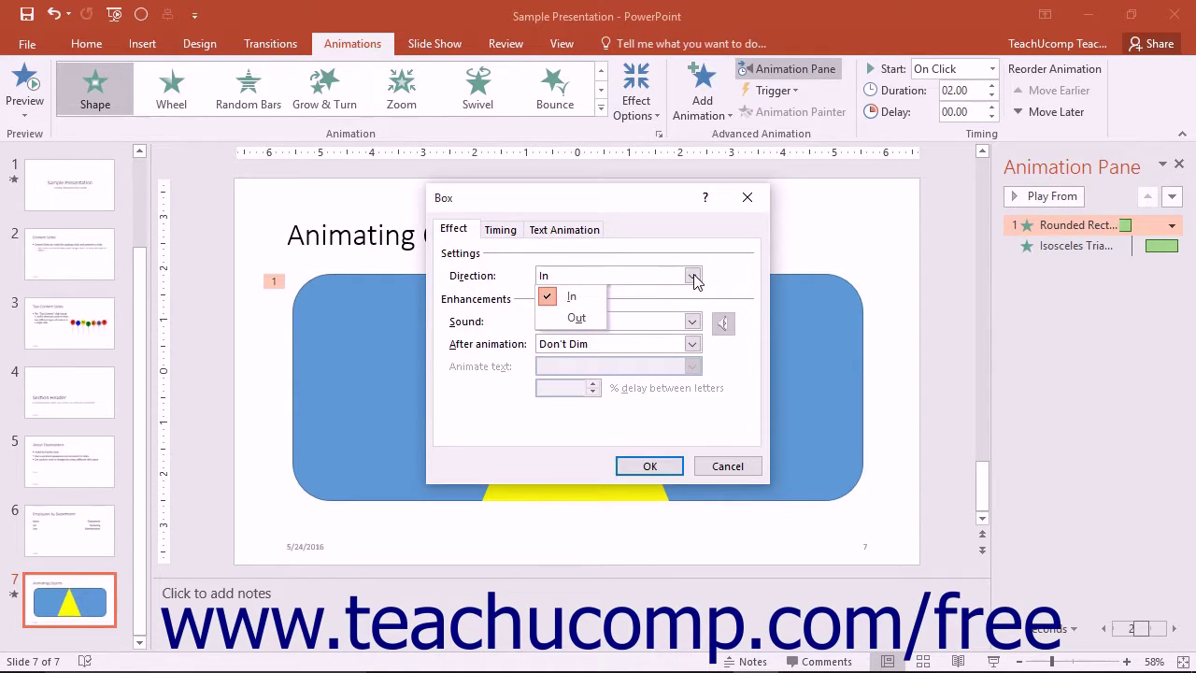
{"action": "left_click", "coordinate": [692, 275]}
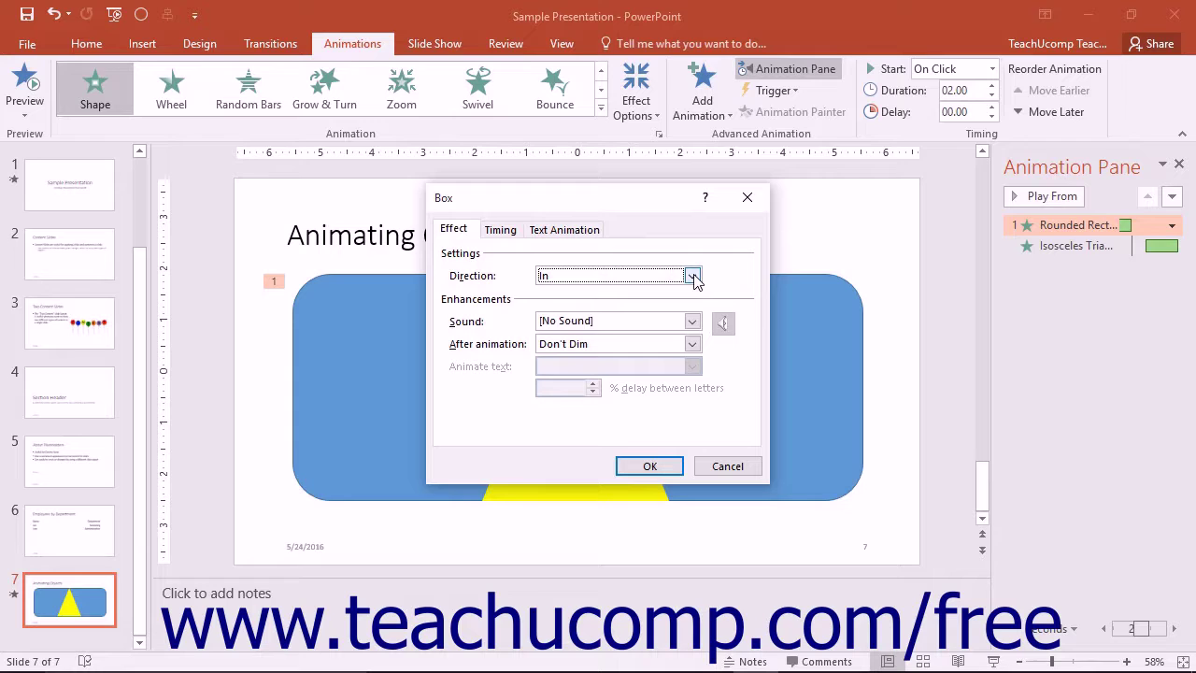
{"action": "left_click", "coordinate": [647, 467]}
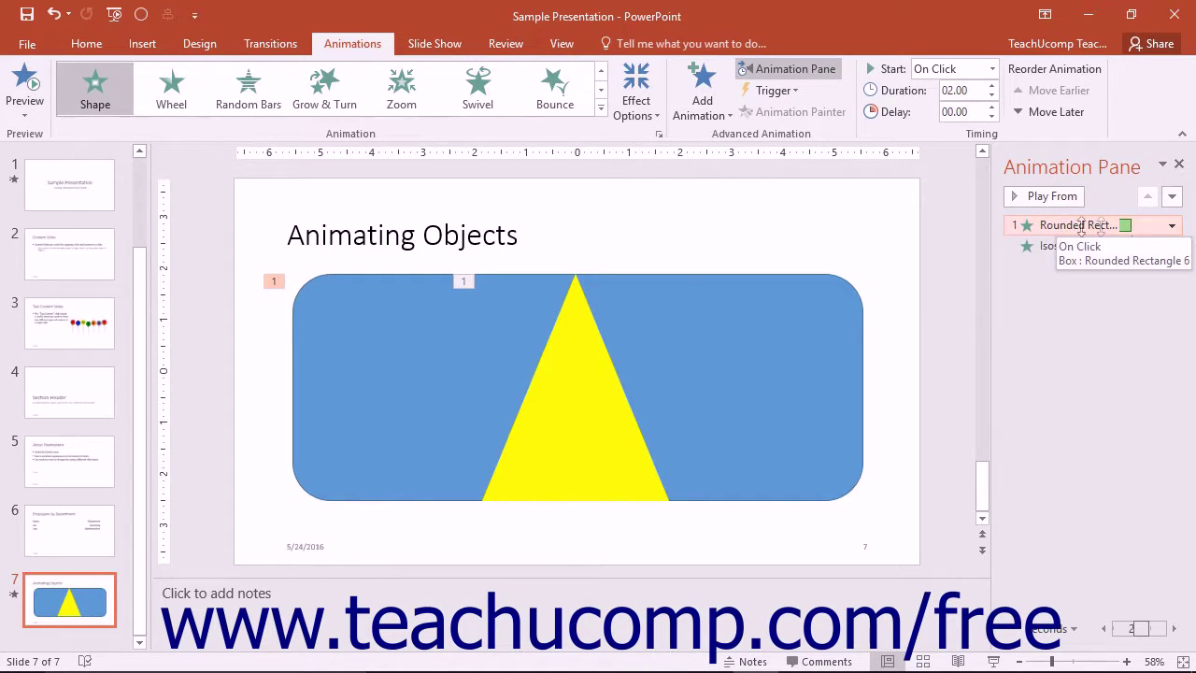
{"action": "left_click", "coordinate": [1172, 227]}
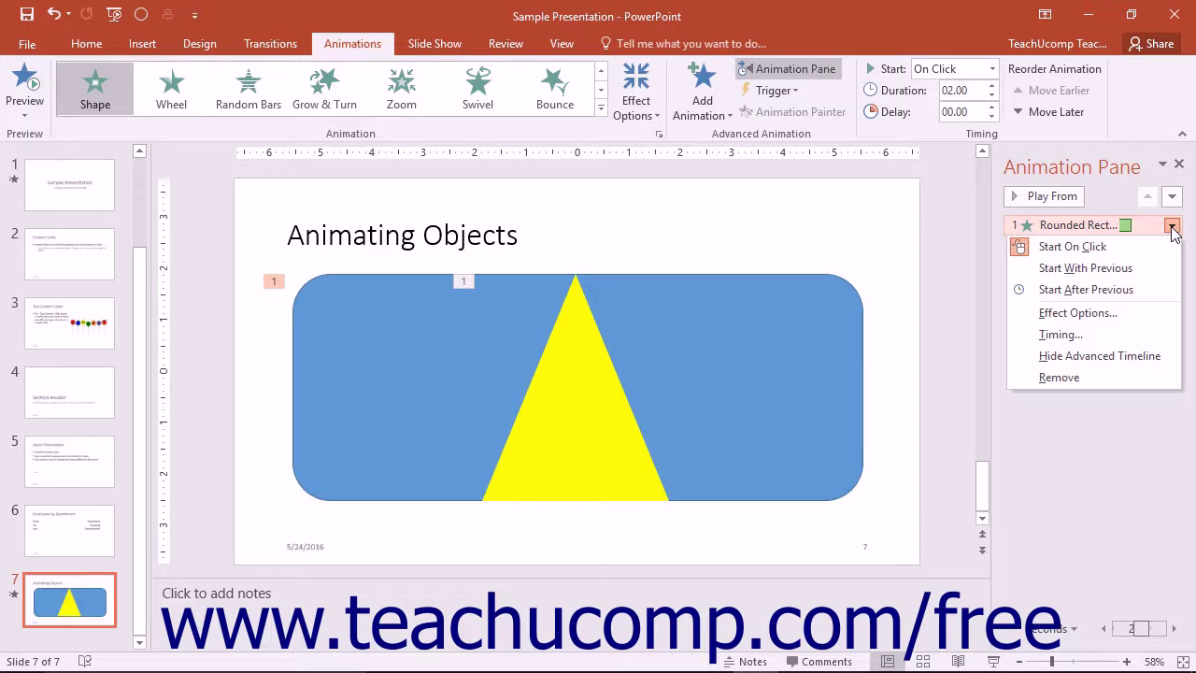
Step: Remove the rectangle's Box animation and play back the triangle's remaining Float In
{"action": "left_click", "coordinate": [1089, 379]}
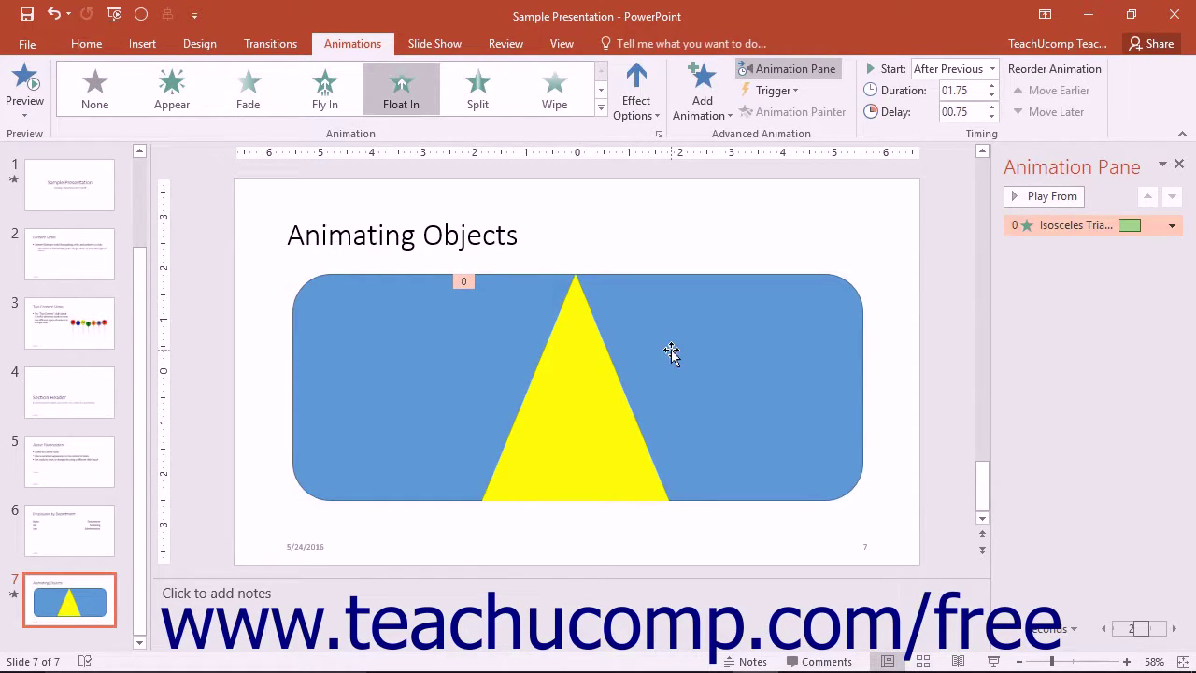
{"action": "left_click", "coordinate": [1022, 200]}
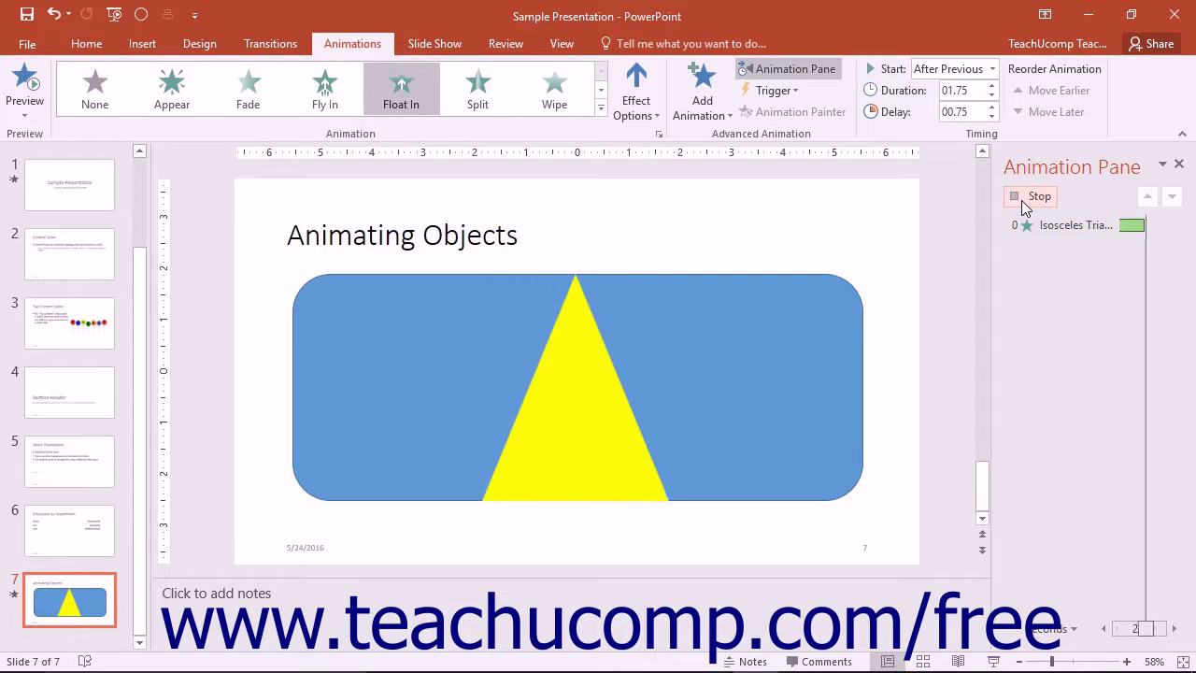
Step: Uncheck AutoPreview in the Animations tab's Preview options
{"action": "left_click", "coordinate": [24, 116]}
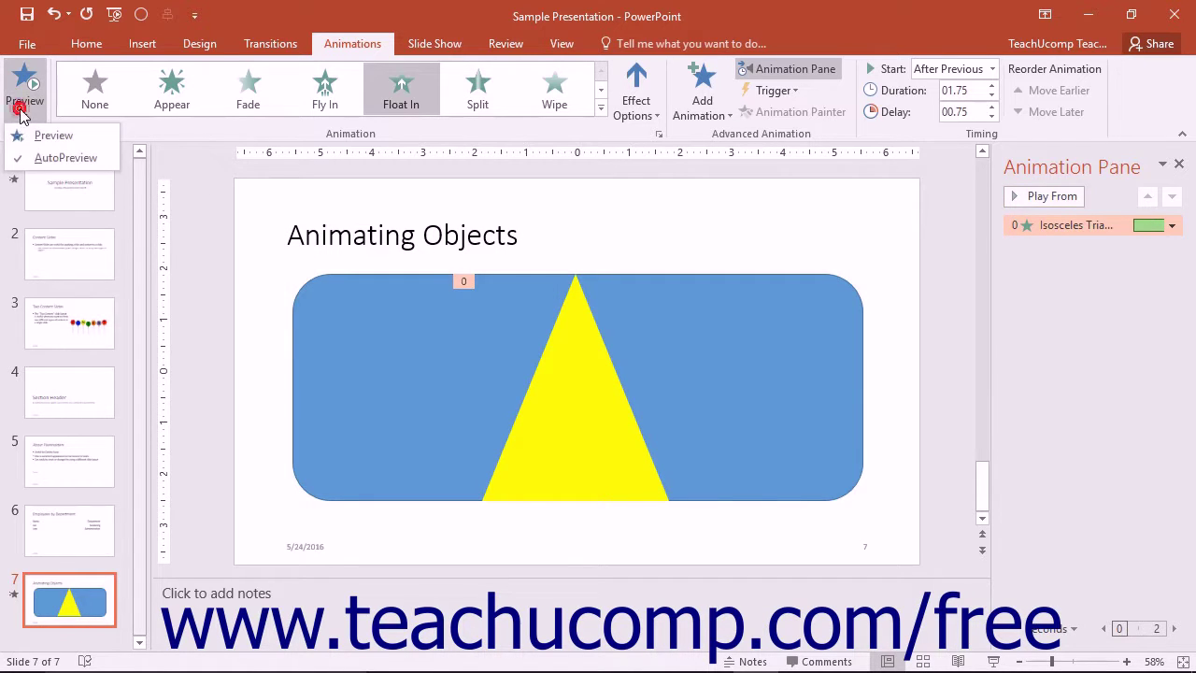
{"action": "left_click", "coordinate": [57, 159]}
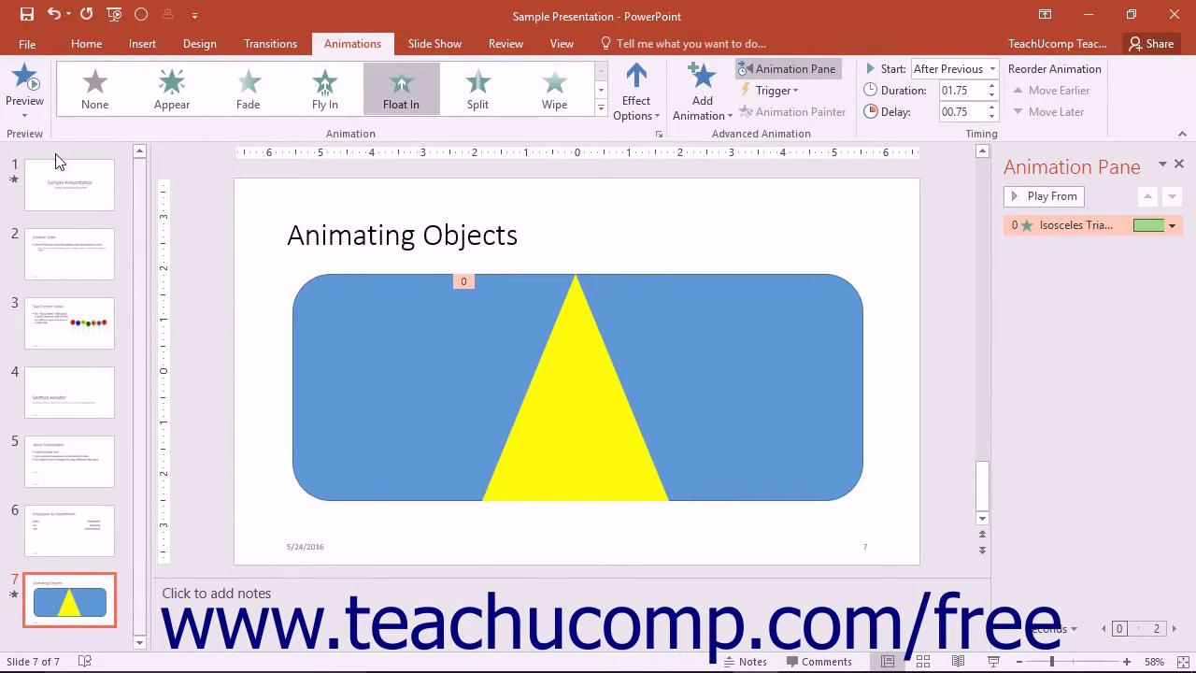